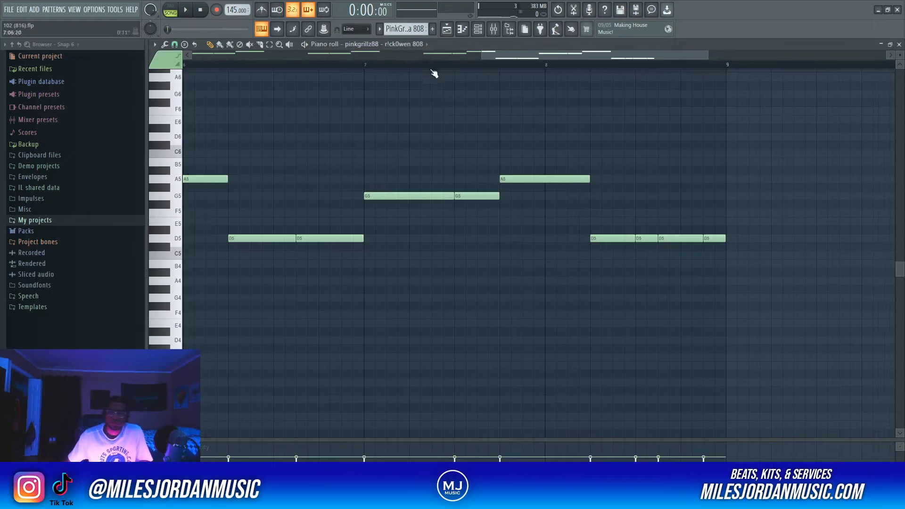
Preview an 808 sample from the 808s folder of the PinkGrillz88 10K Drum Kit and play the current 808 pattern.
scroll(434, 74, down, 3)
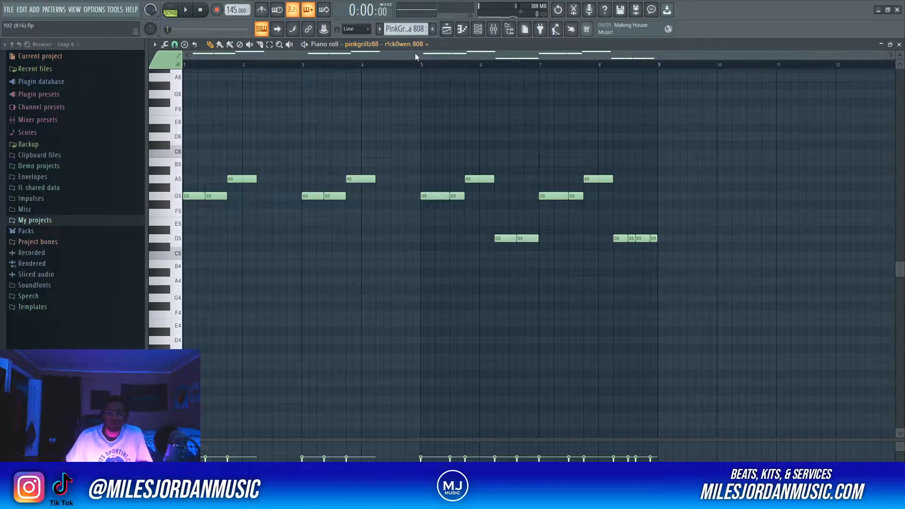
click(44, 224)
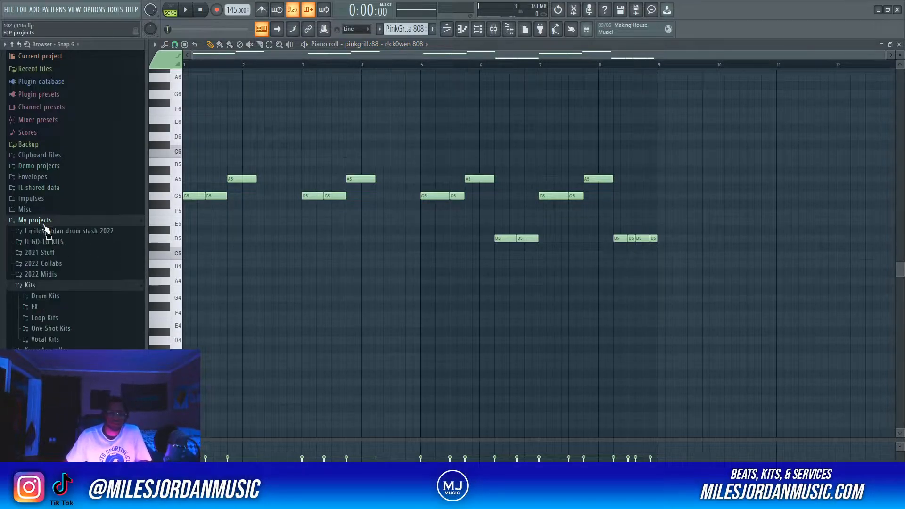
click(56, 295)
click(96, 341)
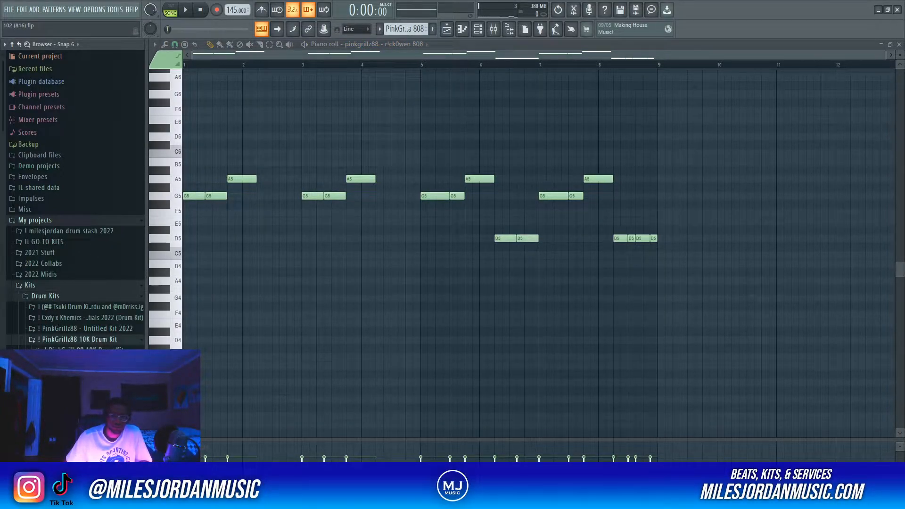
scroll(97, 335, down, 9)
scroll(97, 329, up, 2)
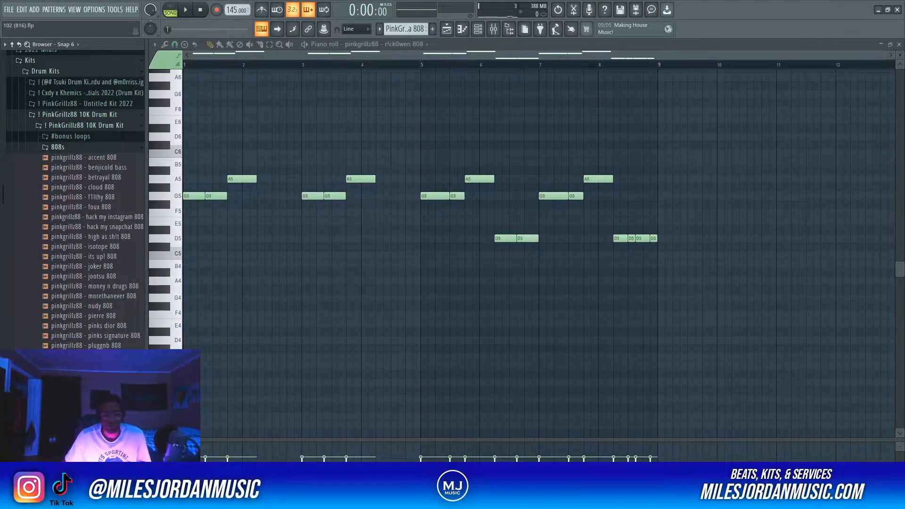
click(92, 365)
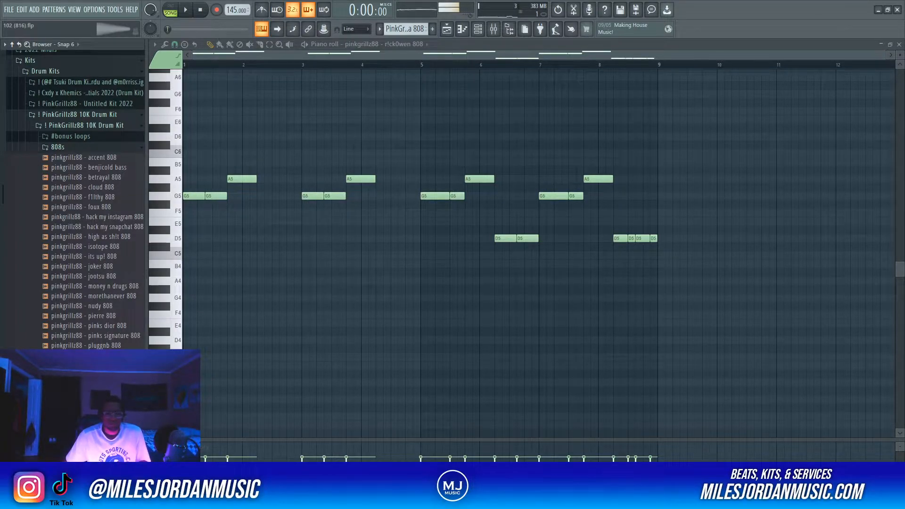
click(116, 125)
scroll(364, 117, up, 2)
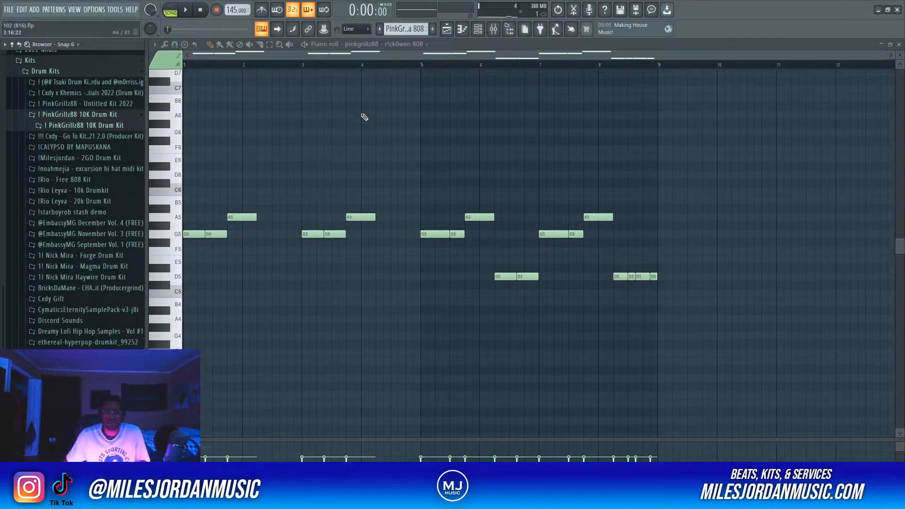
key(space)
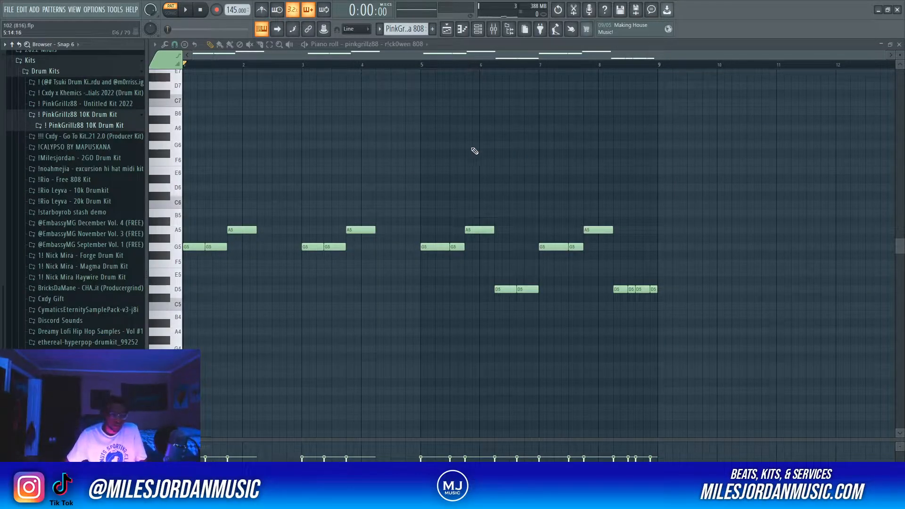
Open the PinkGrillz88 - Meta 808 #3 pattern clip on Track 15 of the playlist in the piano roll.
click(467, 46)
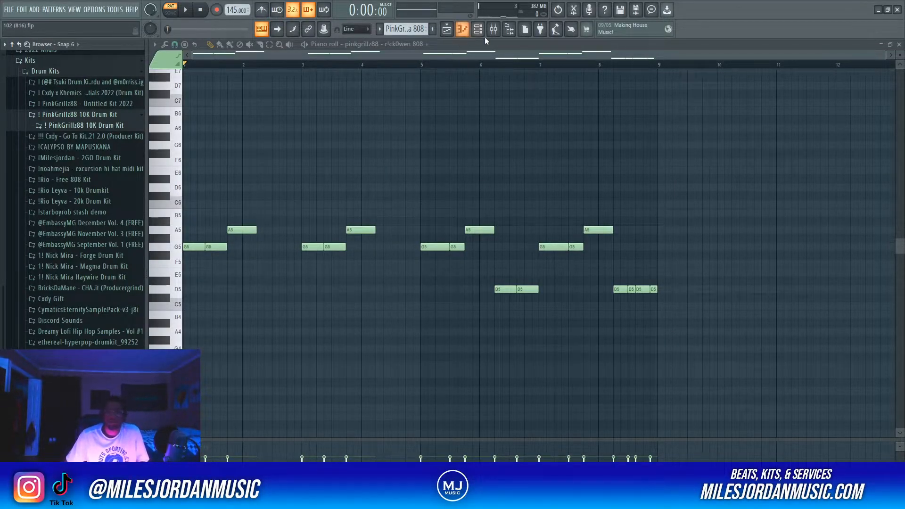
click(452, 37)
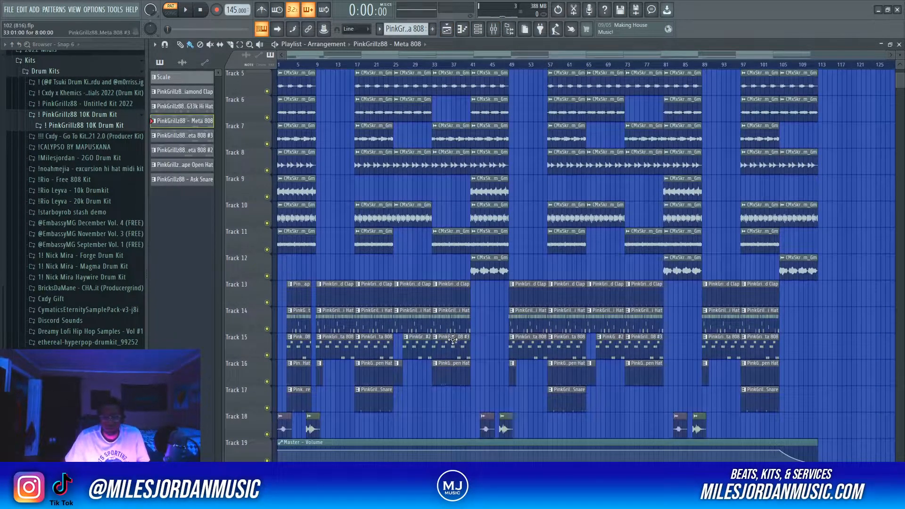
double_click(460, 345)
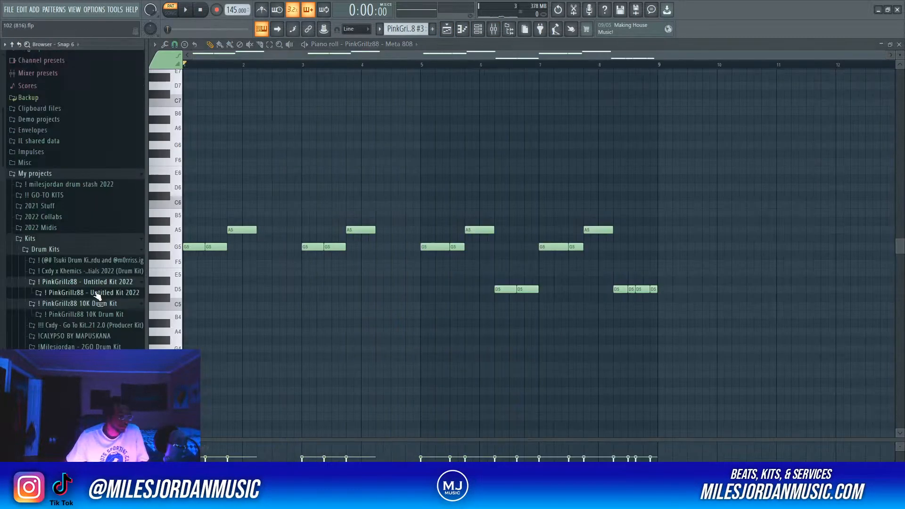
Preview the PinkGrillz88 - Meta 808 sample from the PinkGrillz88 - Untitled Kit 2022 808s folder and play the 808 pattern.
click(94, 294)
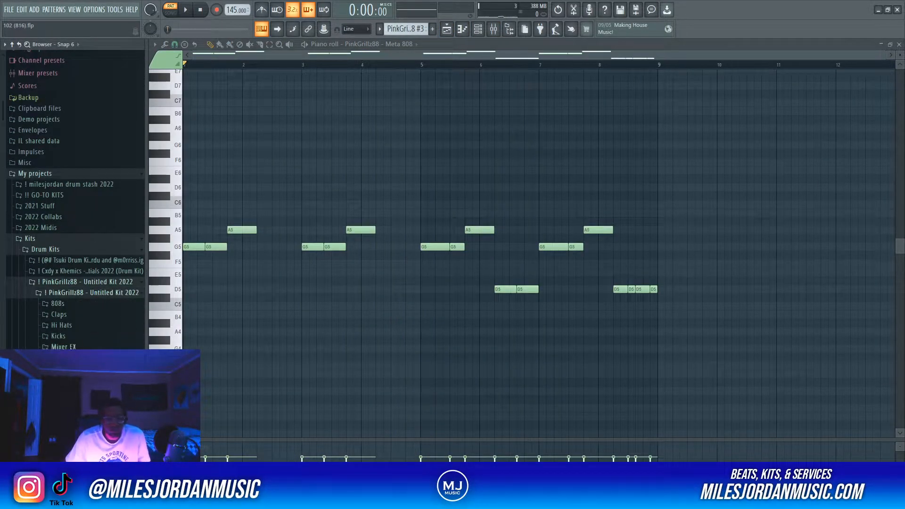
click(76, 304)
scroll(94, 313, down, 4)
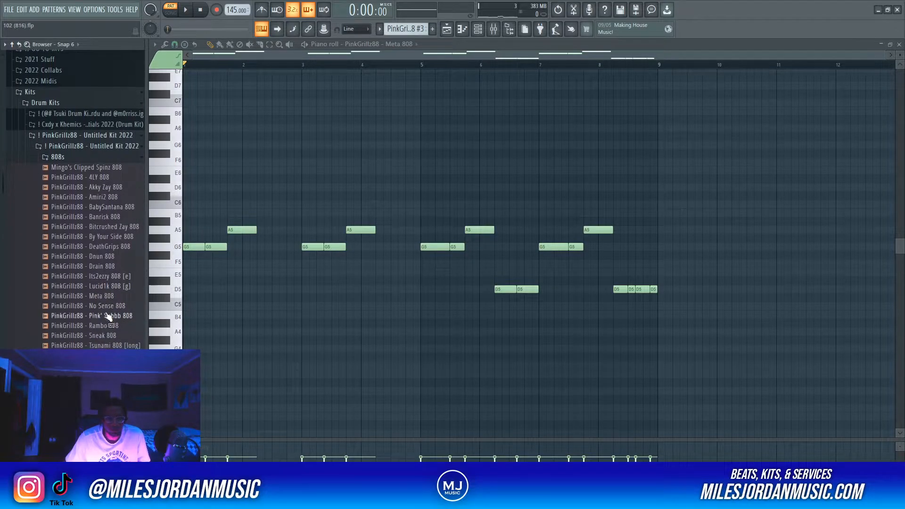
click(113, 296)
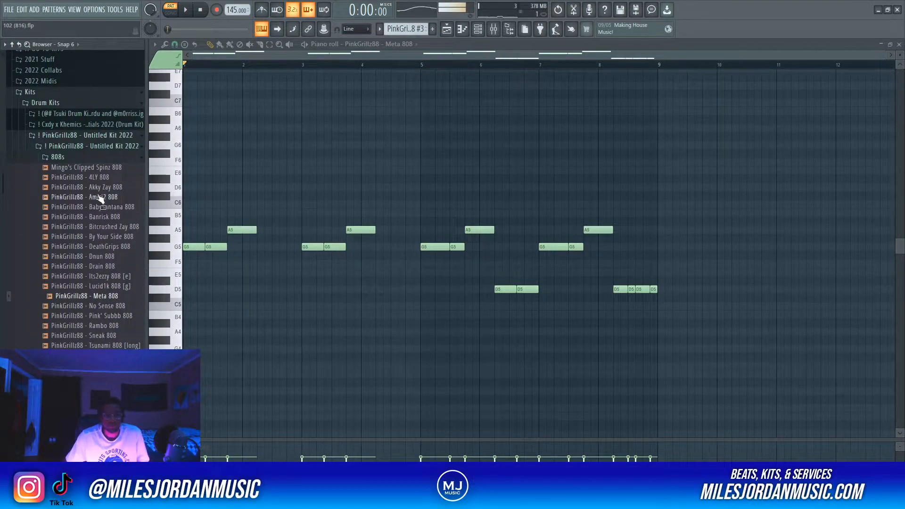
click(118, 147)
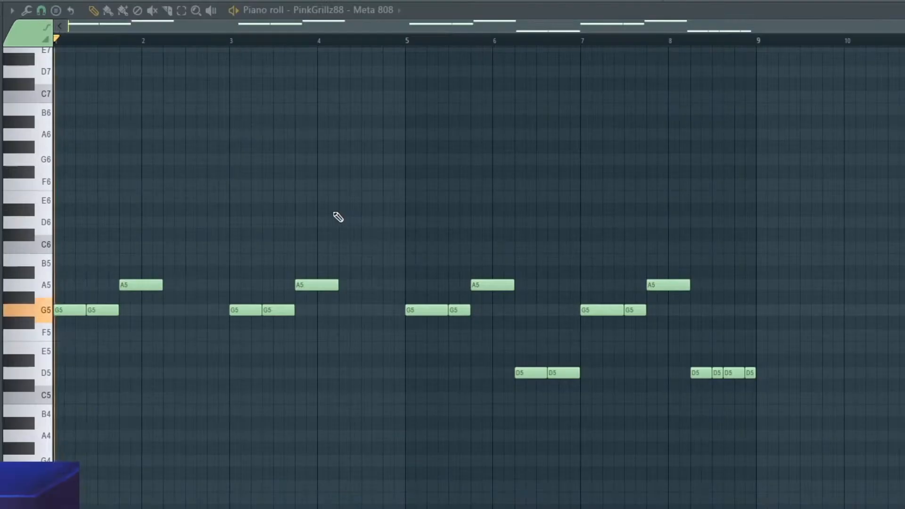
key(space)
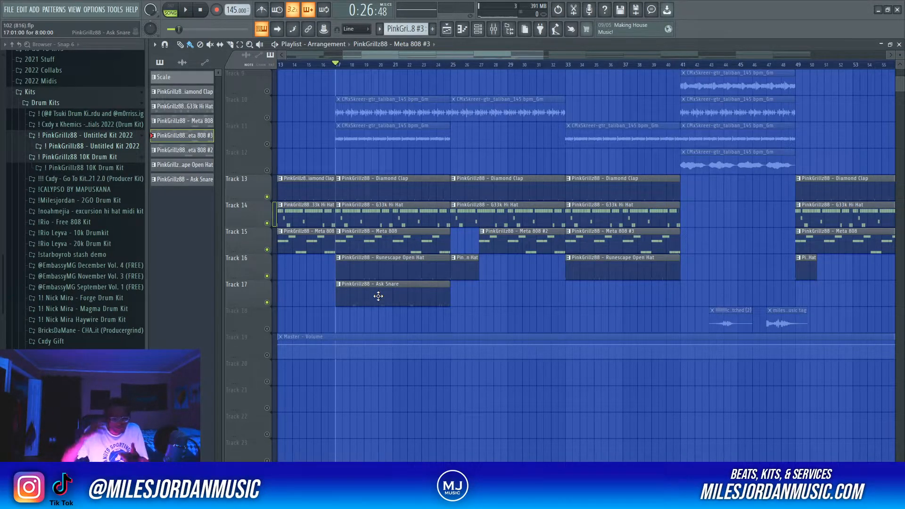
Inspect the Fruity Limiter and Fruity soft clipper settings on the mixer's master track.
click(494, 29)
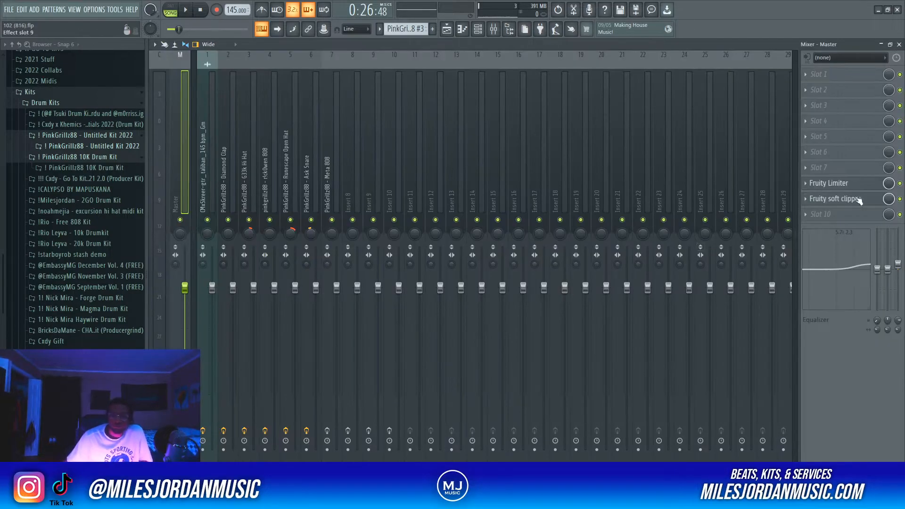
click(842, 184)
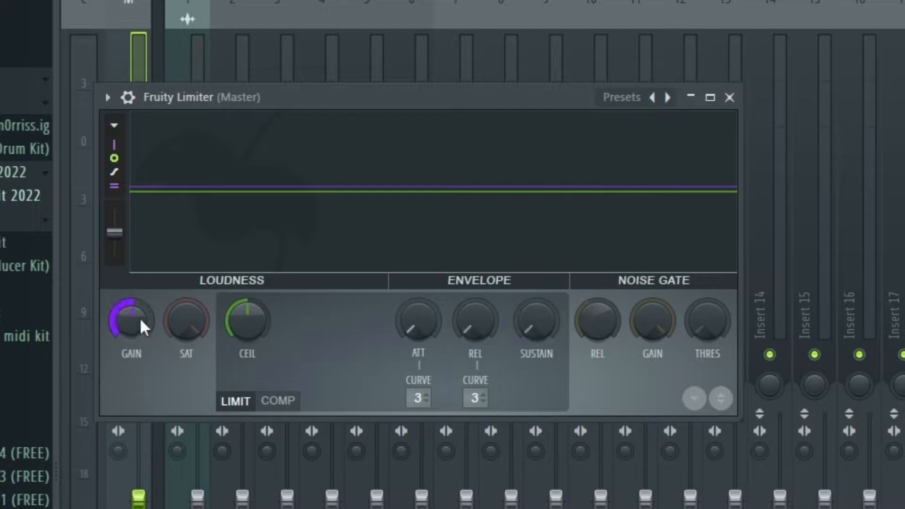
click(729, 98)
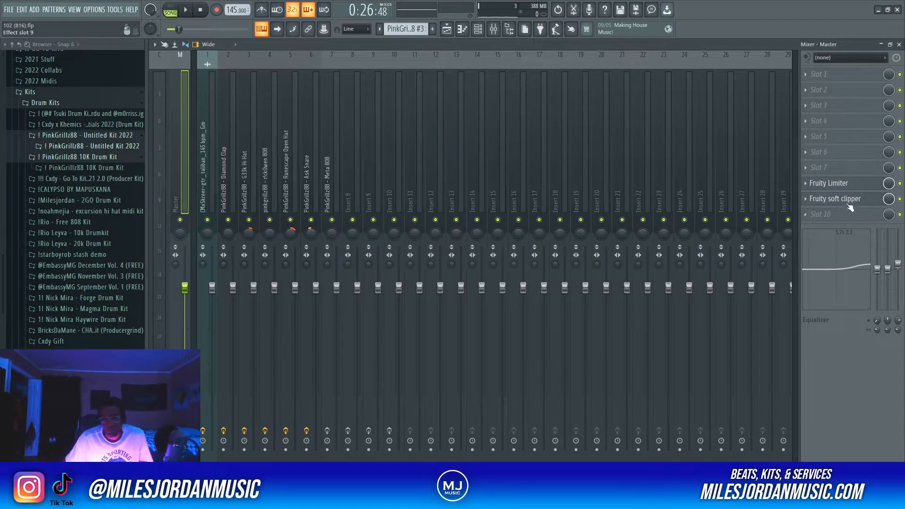
click(848, 204)
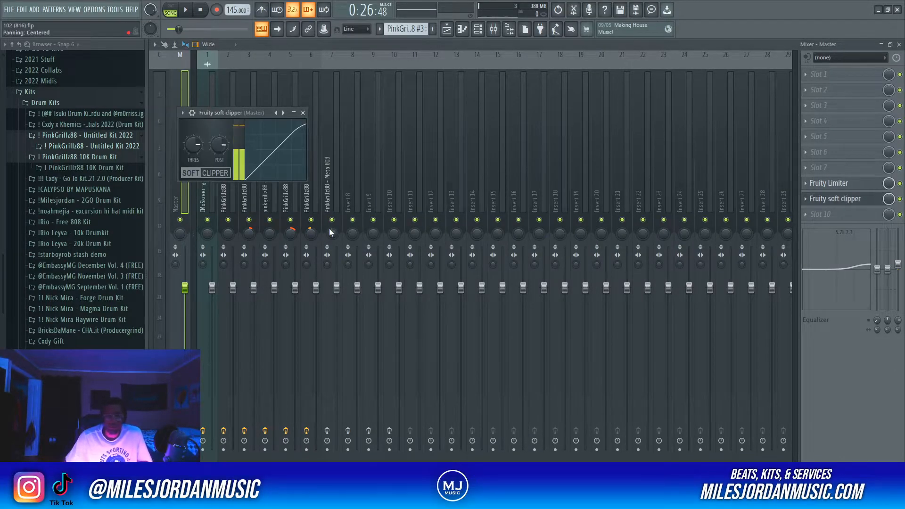
click(307, 112)
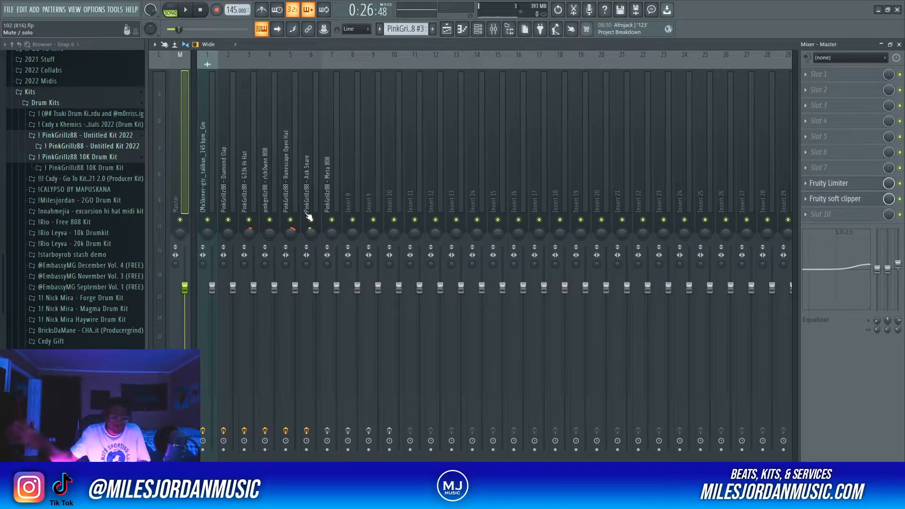
Select bars 1 to 9 on the playlist timeline and examine the intro's melody, drum and tag clips.
key(F5)
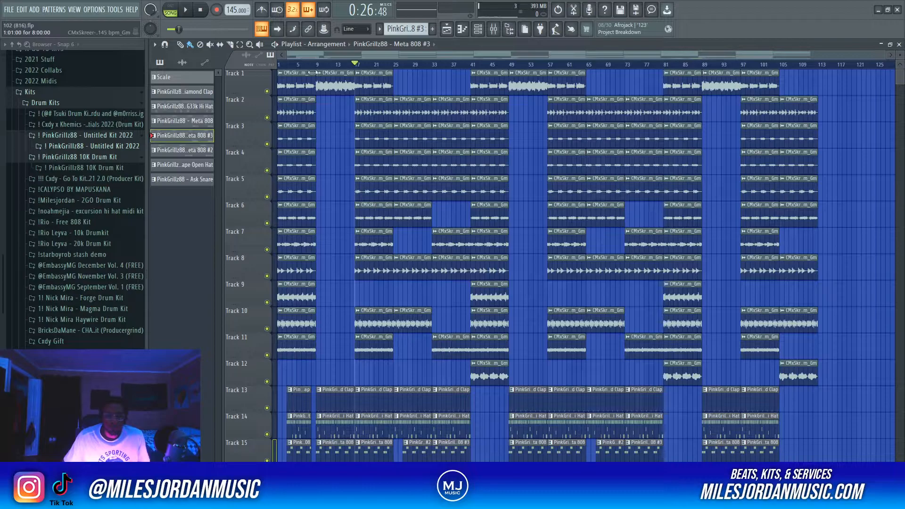
drag(319, 69, 206, 74)
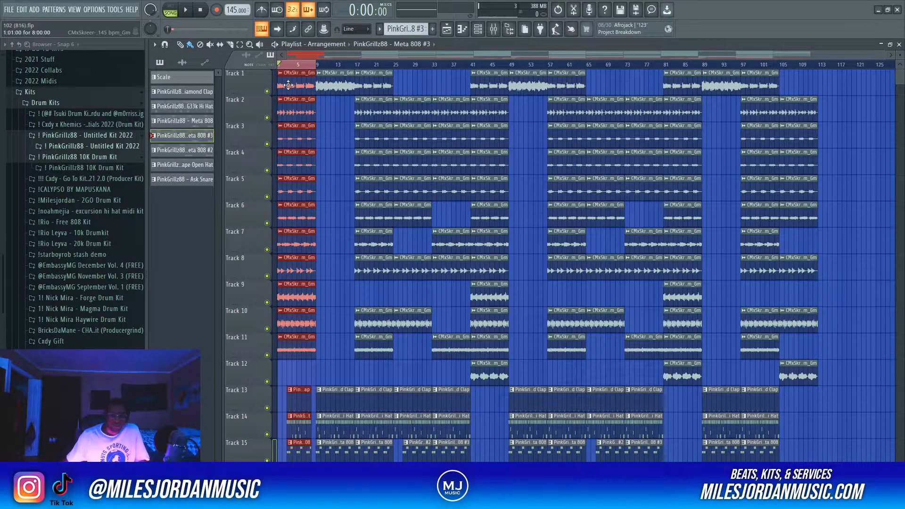
scroll(284, 338, down, 4)
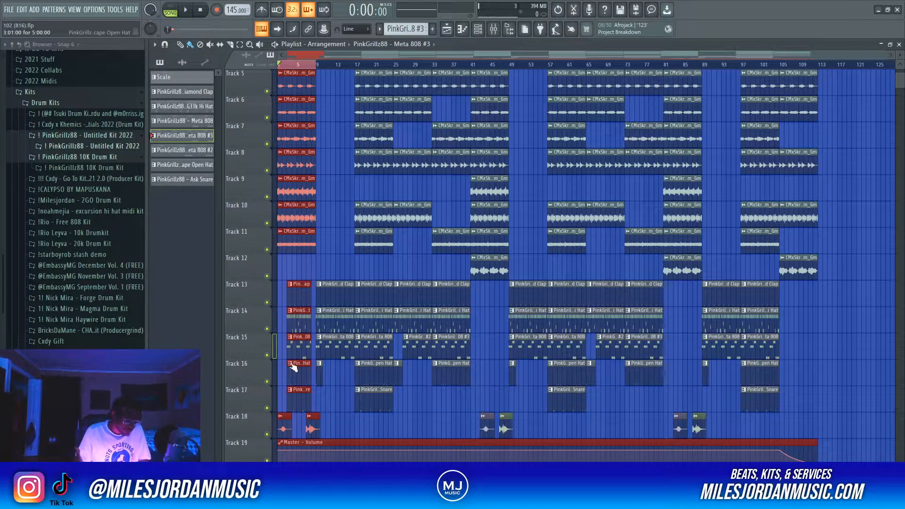
scroll(315, 134, up, 4)
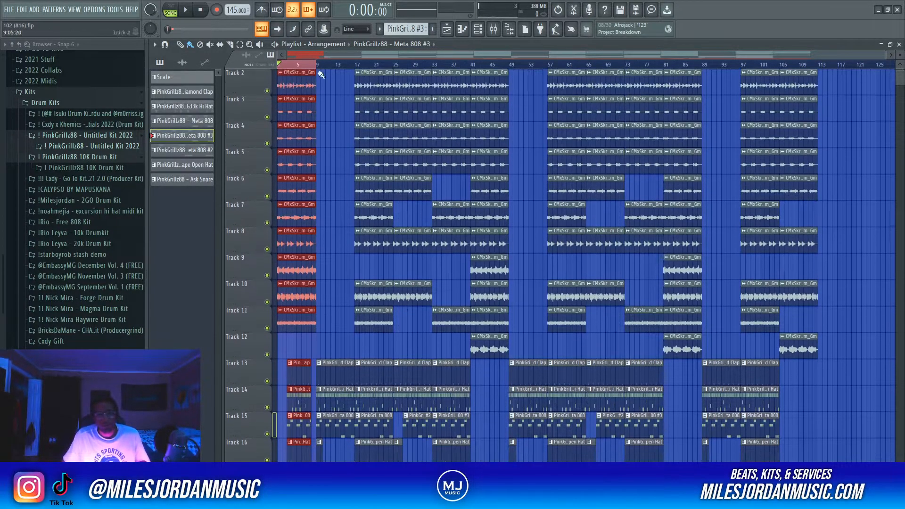
Select from bar 9 to about bar 14 on the playlist timeline and examine which melody and drum tracks play after the intro.
drag(317, 67, 341, 71)
scroll(338, 147, down, 1)
scroll(336, 132, up, 1)
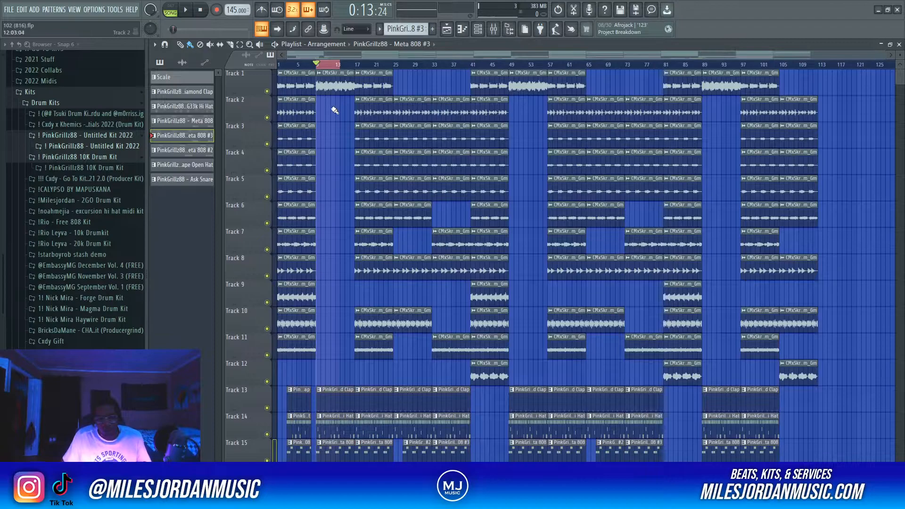
scroll(332, 275, down, 3)
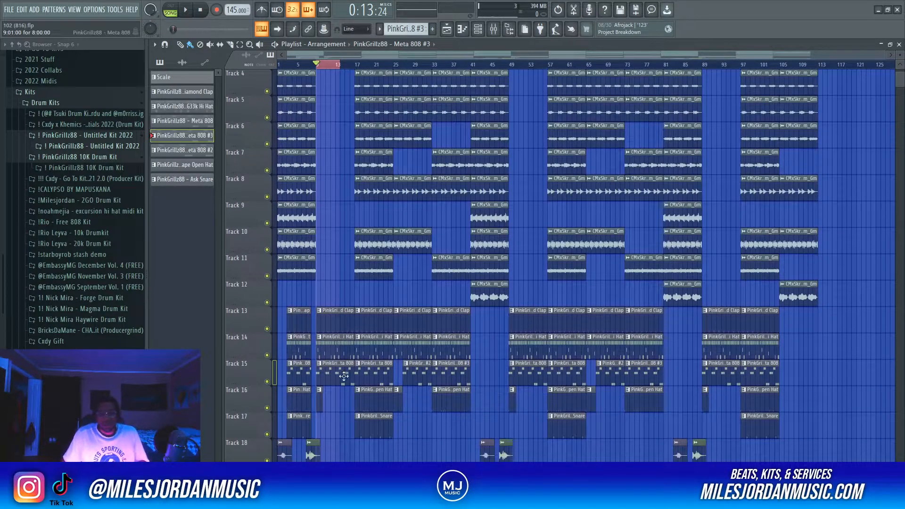
scroll(358, 268, up, 3)
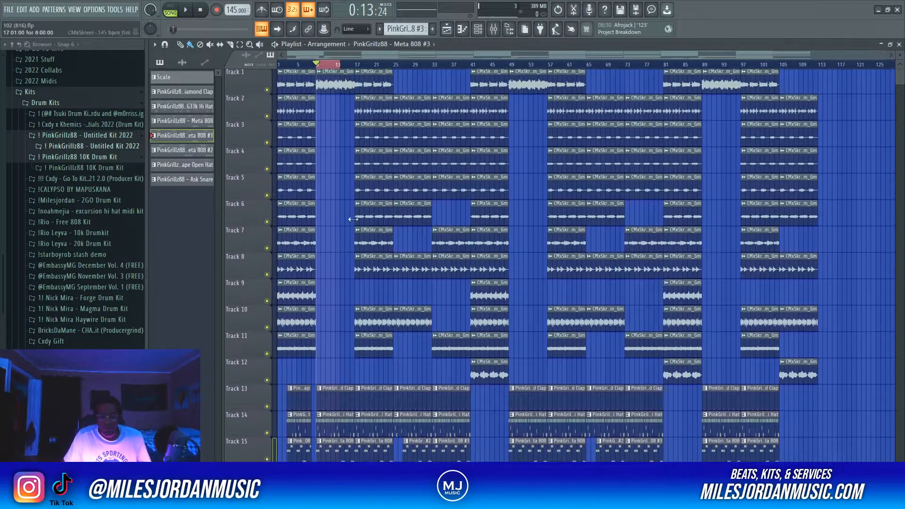
scroll(384, 222, down, 2)
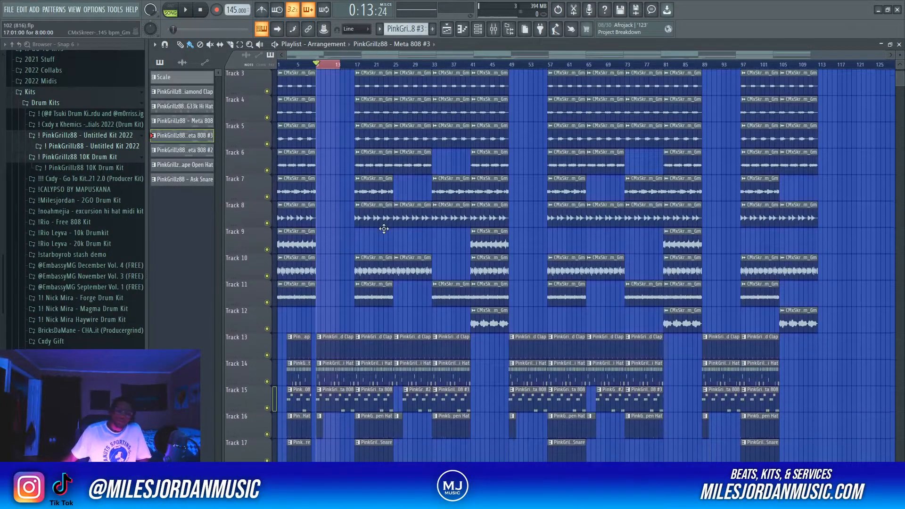
Examine the arrangement between bars 17 and 49, including the Meta 808 #2 and #3 clips on Track 15.
scroll(479, 71, up, 5)
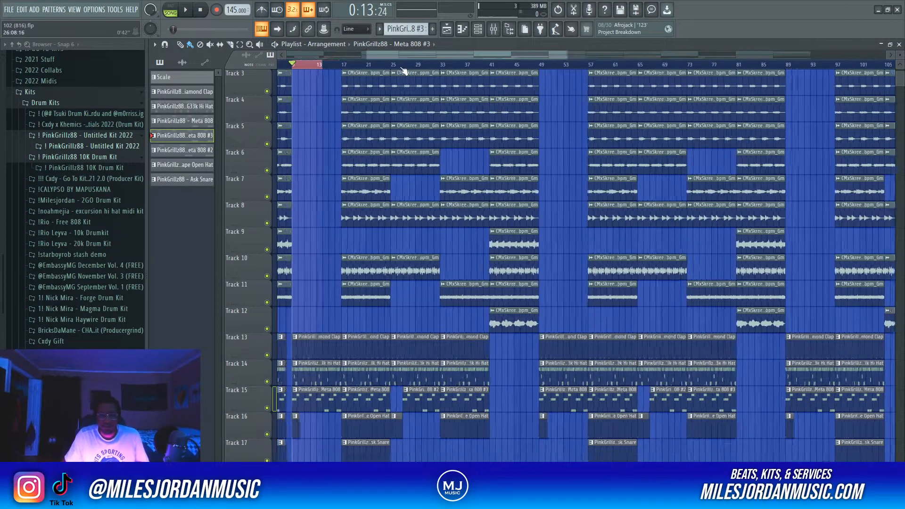
scroll(391, 358, down, 2)
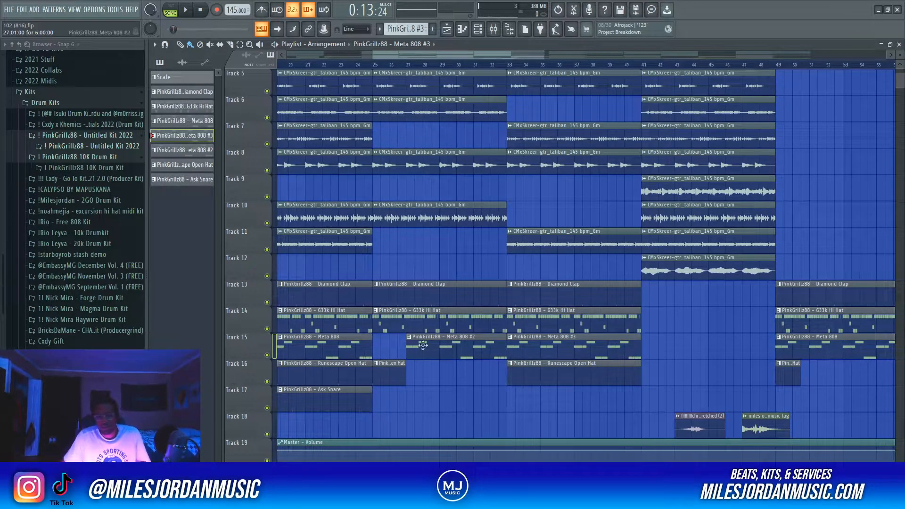
scroll(436, 74, down, 5)
scroll(438, 106, up, 2)
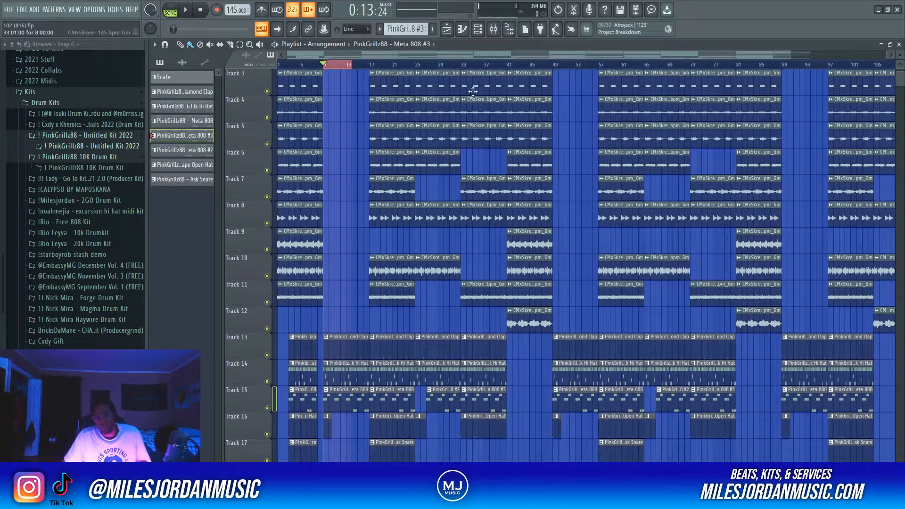
scroll(454, 191, up, 1)
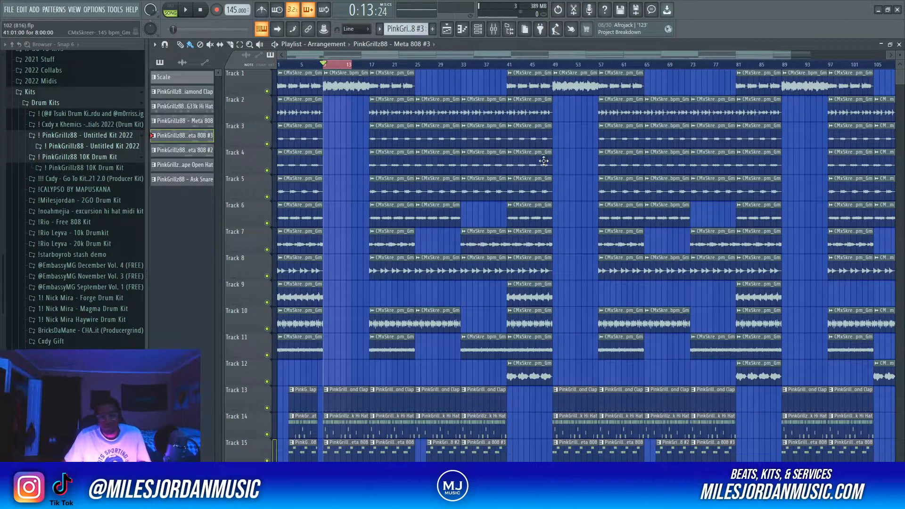
scroll(518, 243, down, 2)
scroll(529, 222, up, 2)
Review the repeated sections through the end of the arrangement and move the song position to about bar 104.
drag(479, 73, 687, 492)
scroll(873, 398, up, 2)
ctrl+click(856, 186)
drag(498, 71, 648, 474)
key(ctrl+d)
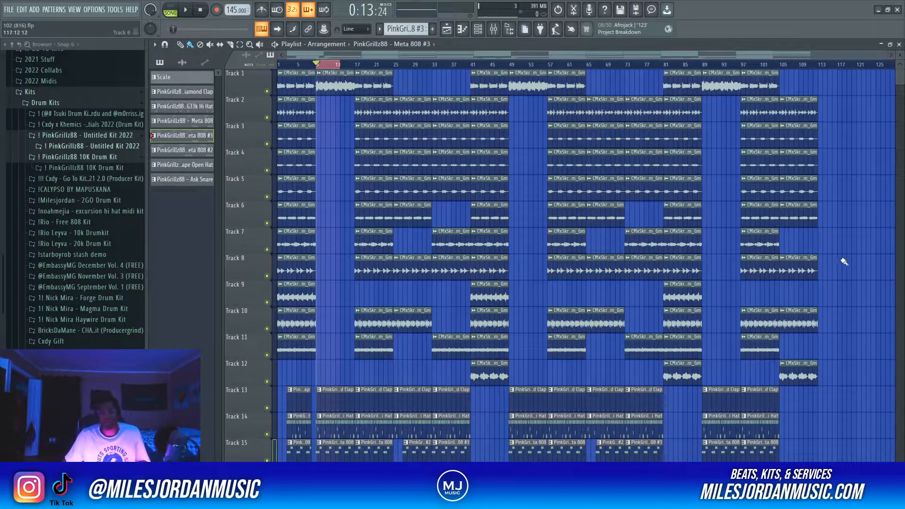
scroll(844, 260, down, 1)
scroll(825, 300, up, 1)
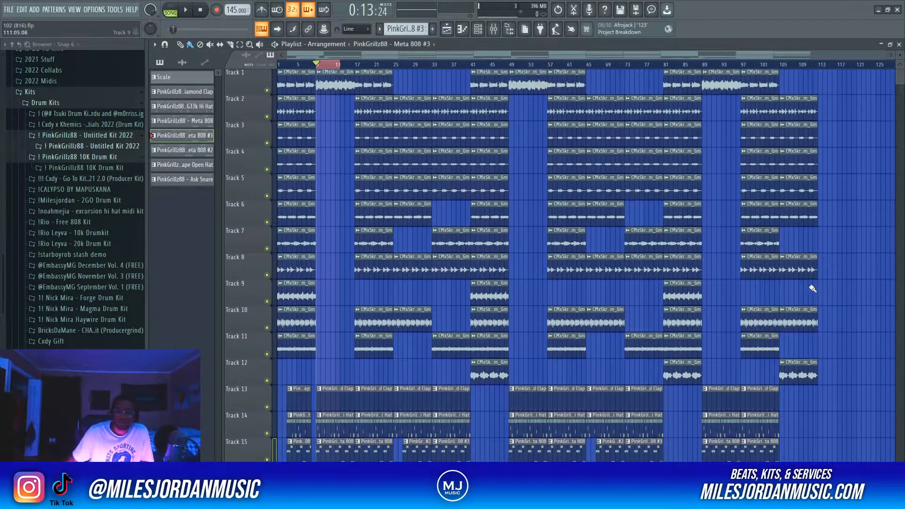
click(773, 66)
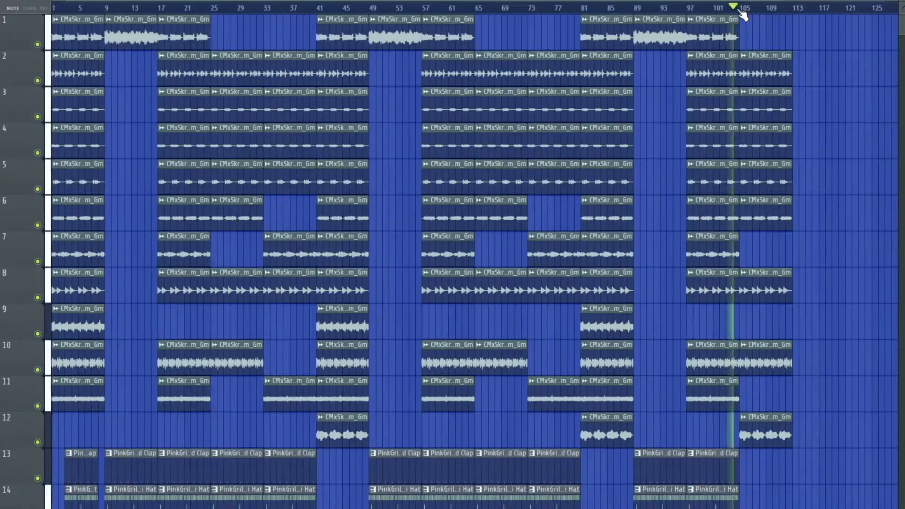